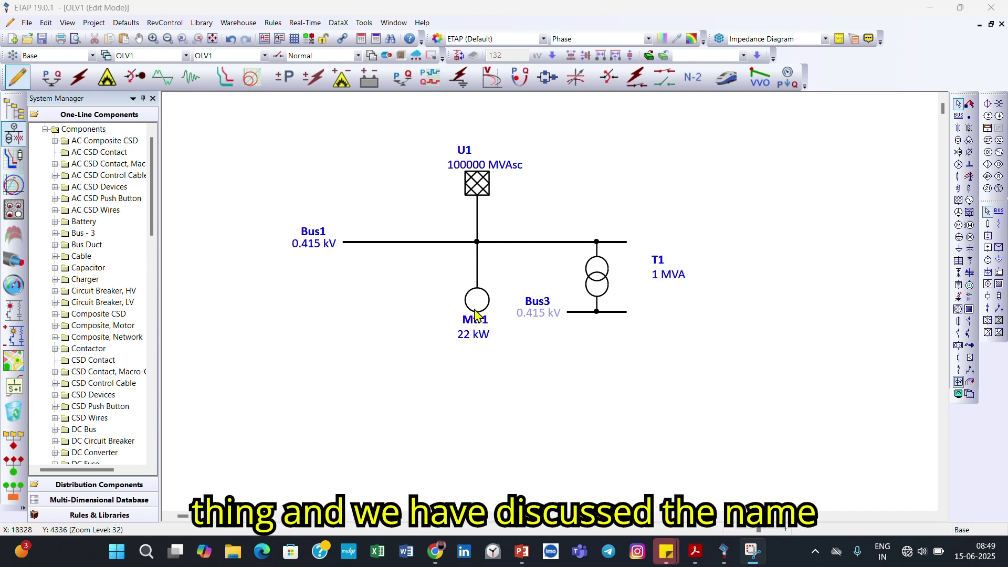
Step: Review the Nameplate, Imp, Model, Inertia and Load data of induction motor Mtr1, ending on its model data, and close the editor
double_click(474, 310)
left_click(389, 94)
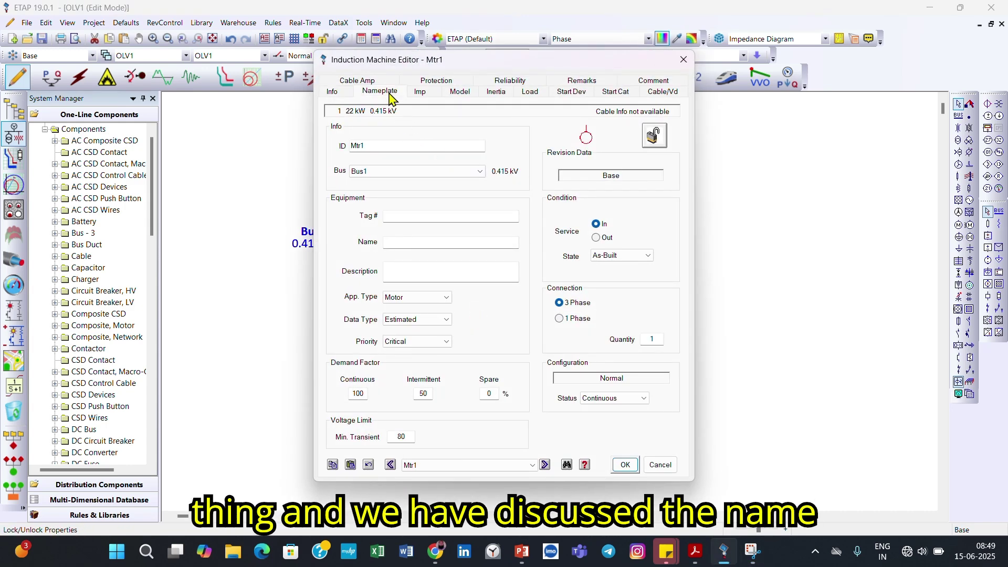
left_click(420, 93)
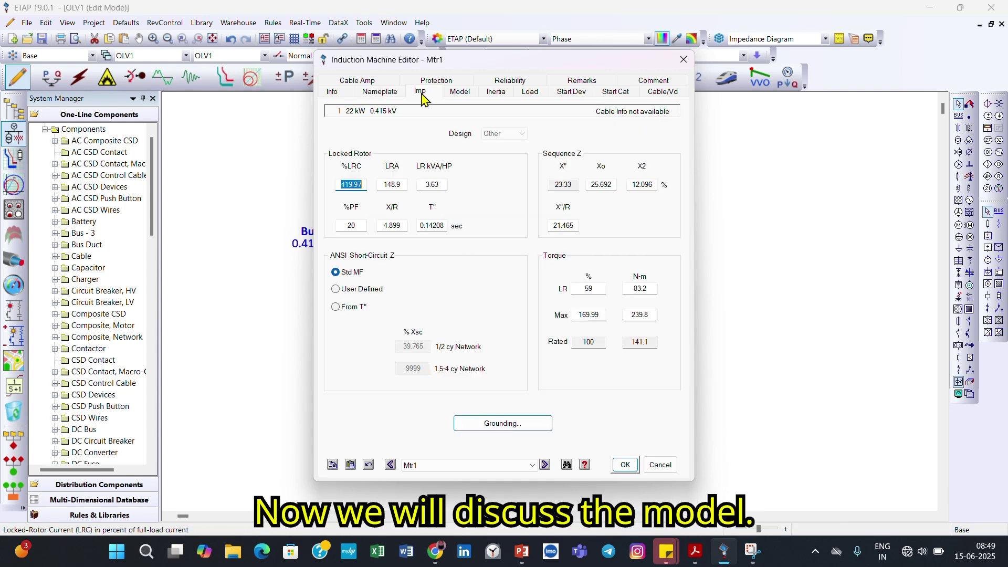
left_click(458, 94)
left_click(495, 95)
left_click(534, 95)
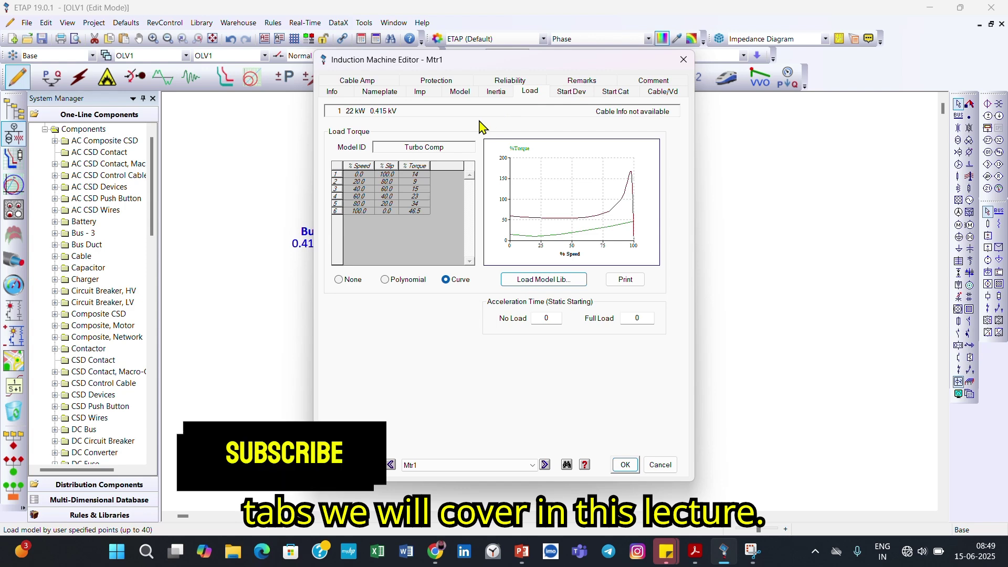
left_click(460, 92)
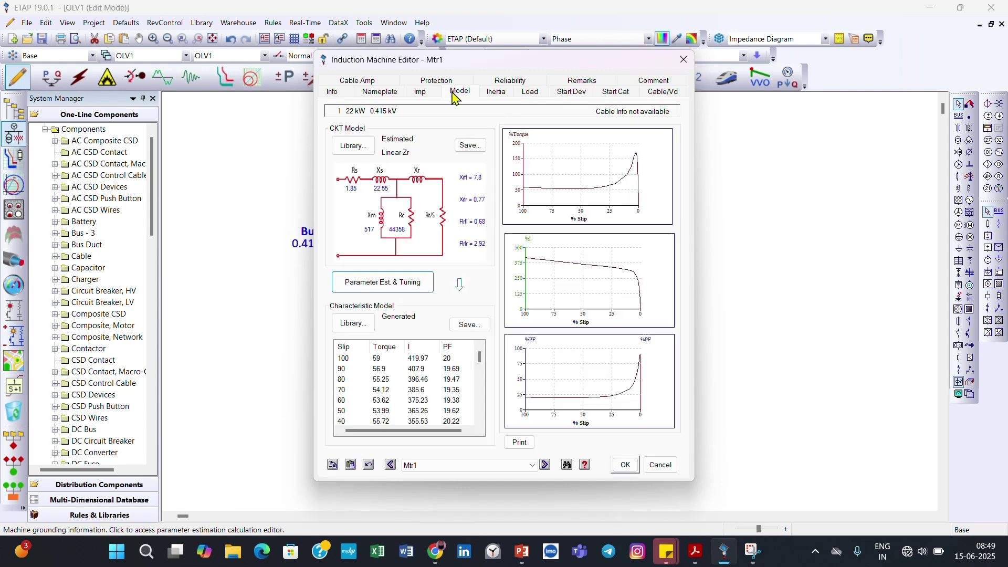
left_click(683, 59)
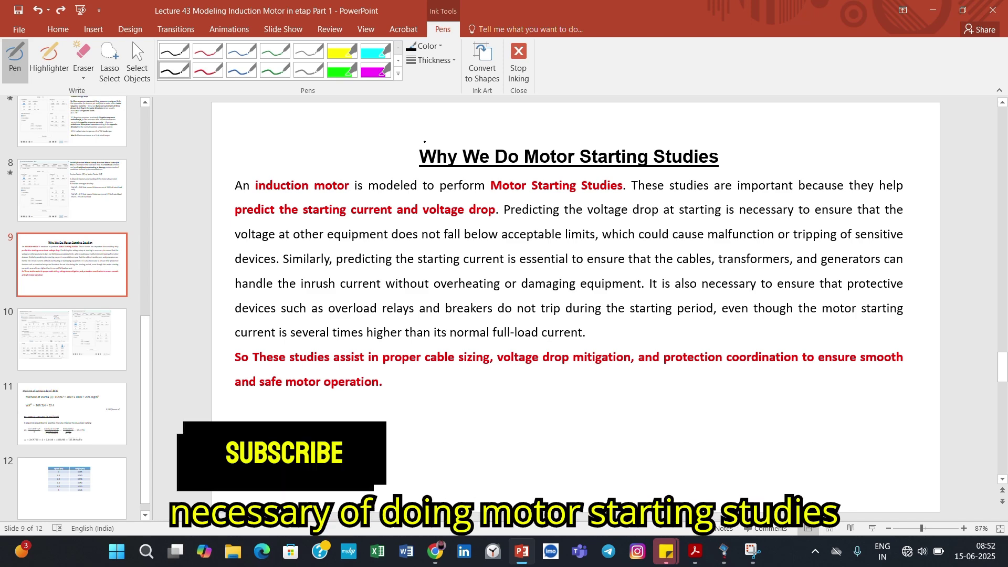
Step: In PowerPoint, tick the "Why We Do Motor Starting Studies" title with the pen and underline key phrases through "voltage drop" in the opening sentences
left_click_drag(405, 141, 441, 127)
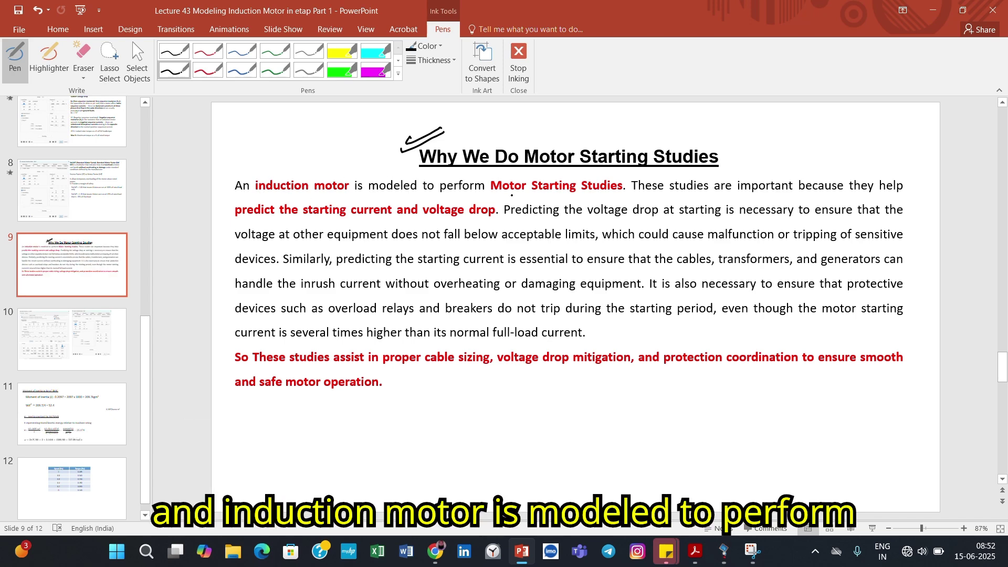
left_click_drag(507, 195, 615, 194)
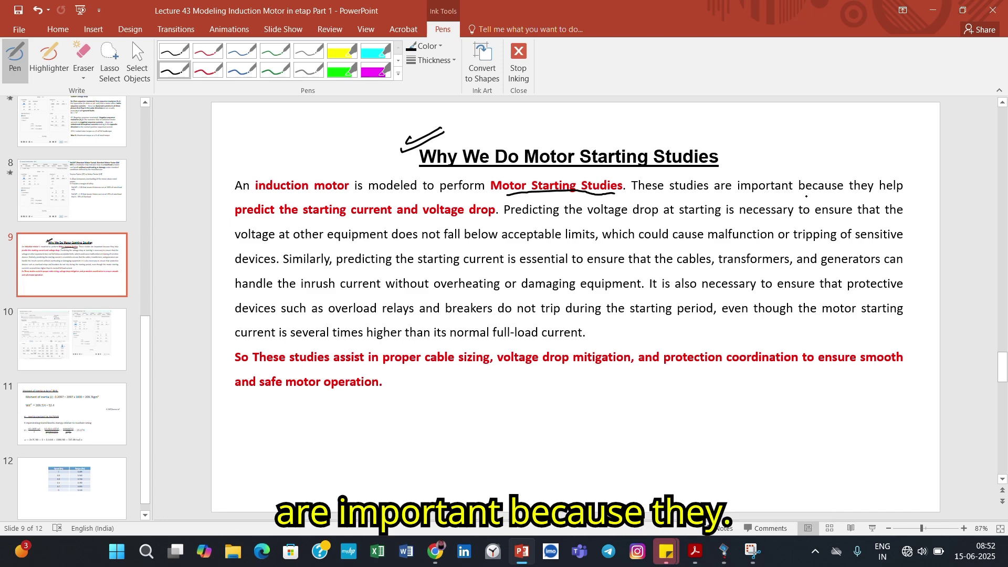
left_click_drag(812, 199, 886, 198)
left_click_drag(258, 218, 349, 218)
left_click_drag(414, 222, 481, 219)
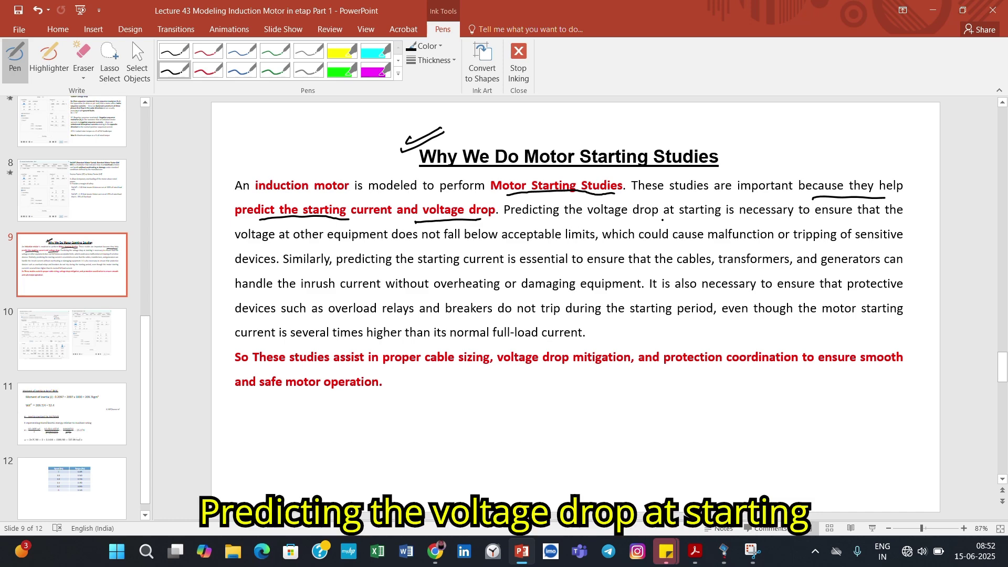
Step: Underline the key phrases in the sentence on predicting voltage drop at starting, through "sensitive devices"
left_click_drag(681, 221, 904, 222)
left_click_drag(245, 246, 609, 244)
left_click_drag(679, 246, 902, 252)
left_click_drag(234, 273, 278, 268)
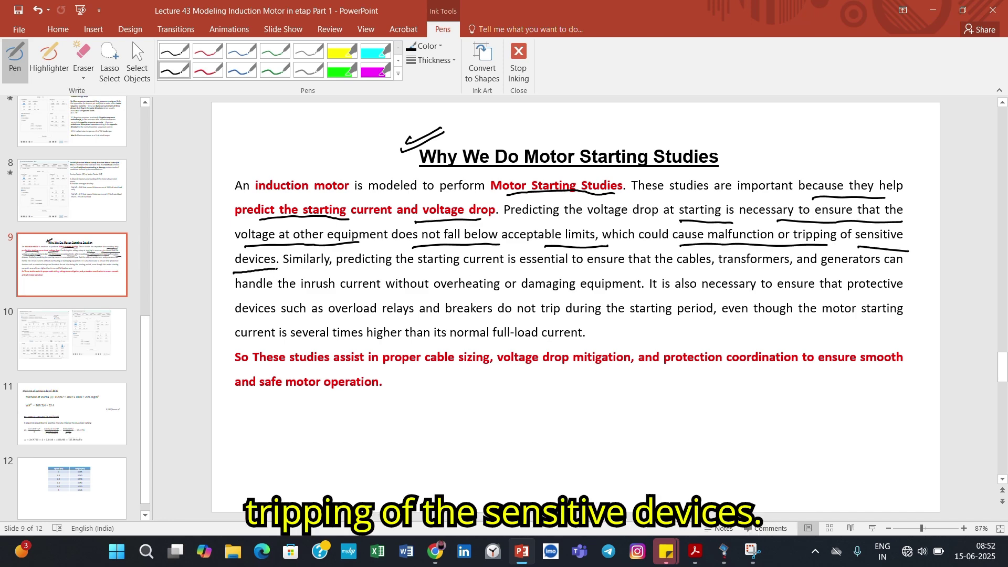
Step: Underline the key phrases in the sentences on starting current and protective devices, through "normal full-load current"
left_click_drag(383, 271, 474, 266)
left_click_drag(550, 267, 623, 270)
left_click_drag(688, 270, 893, 273)
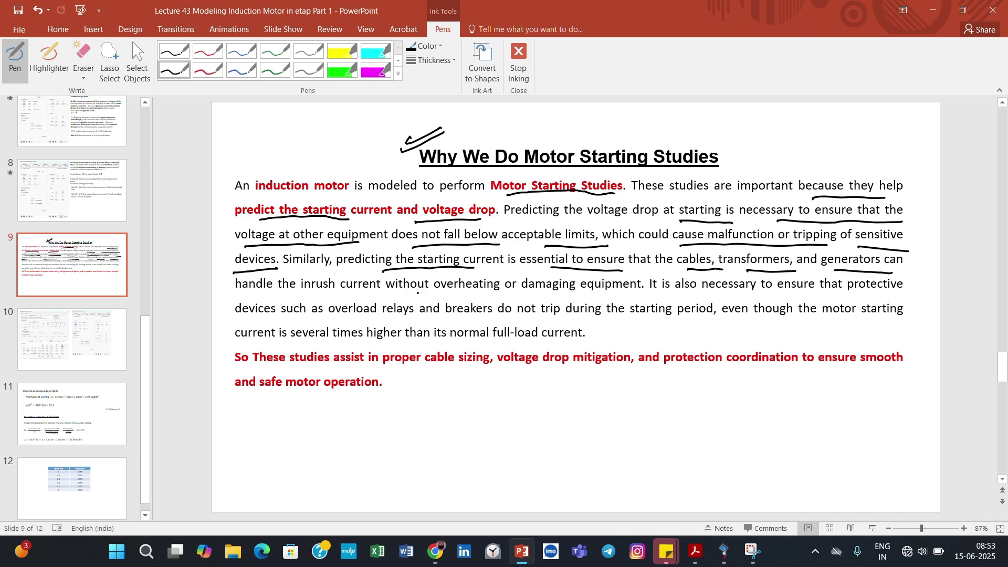
left_click_drag(237, 296, 895, 296)
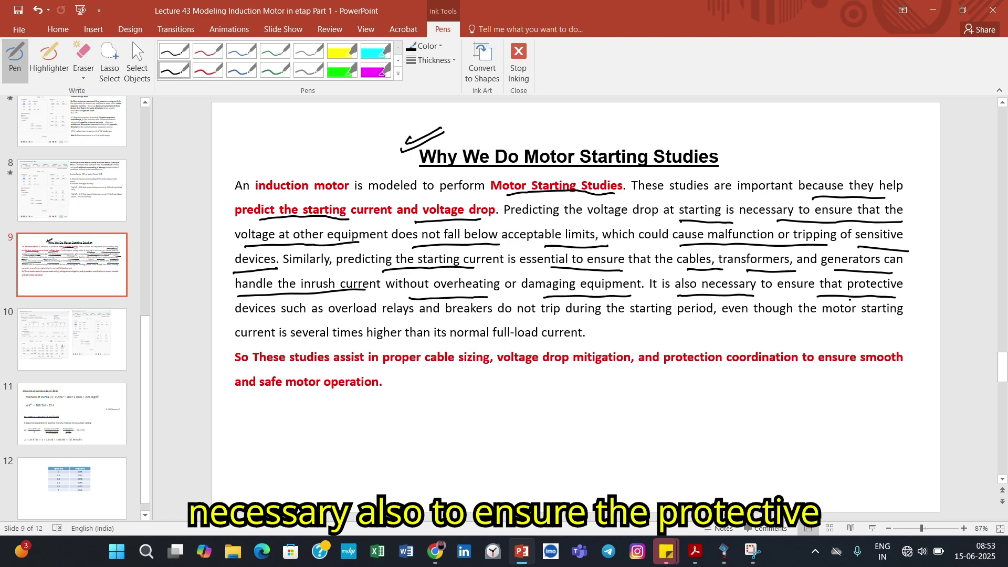
left_click_drag(264, 317, 889, 322)
left_click_drag(268, 344, 356, 339)
left_click_drag(440, 342, 586, 342)
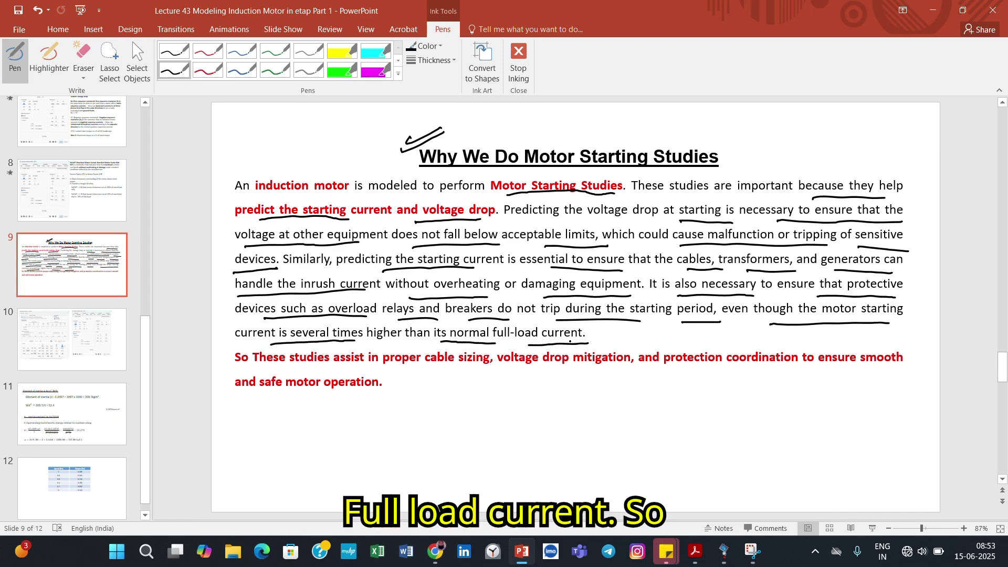
Step: Underline the key phrases of the red concluding sentence and handwrite "High current" with an arrow below it
left_click_drag(312, 370, 619, 373)
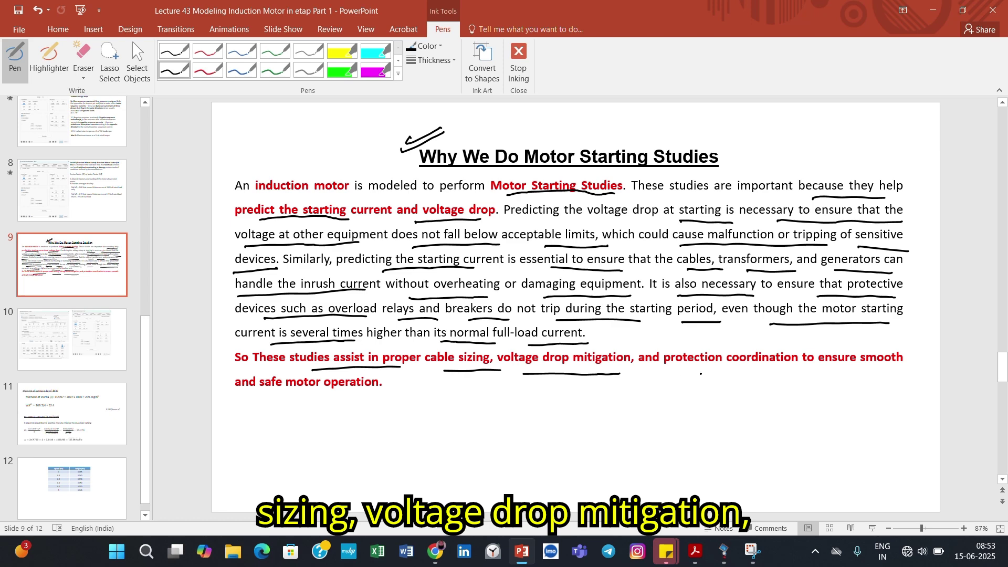
left_click_drag(688, 371, 906, 371)
left_click_drag(247, 398, 369, 391)
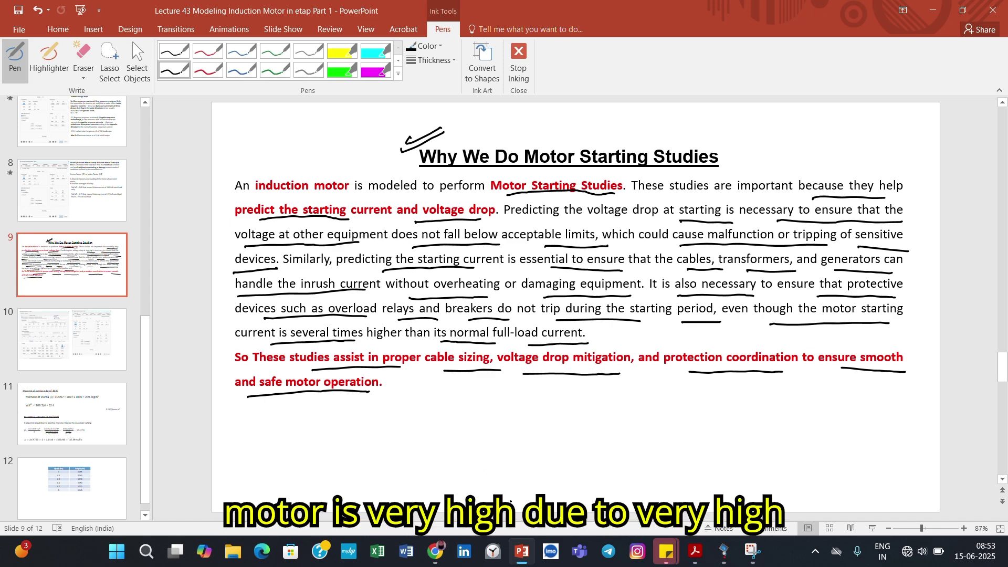
mouse_move(435, 423)
left_mouse_down()
mouse_move(436, 447)
mouse_move(448, 427)
mouse_move(465, 445)
mouse_move(557, 427)
mouse_move(576, 412)
mouse_move(617, 420)
mouse_move(616, 434)
left_mouse_up()
left_click(482, 435)
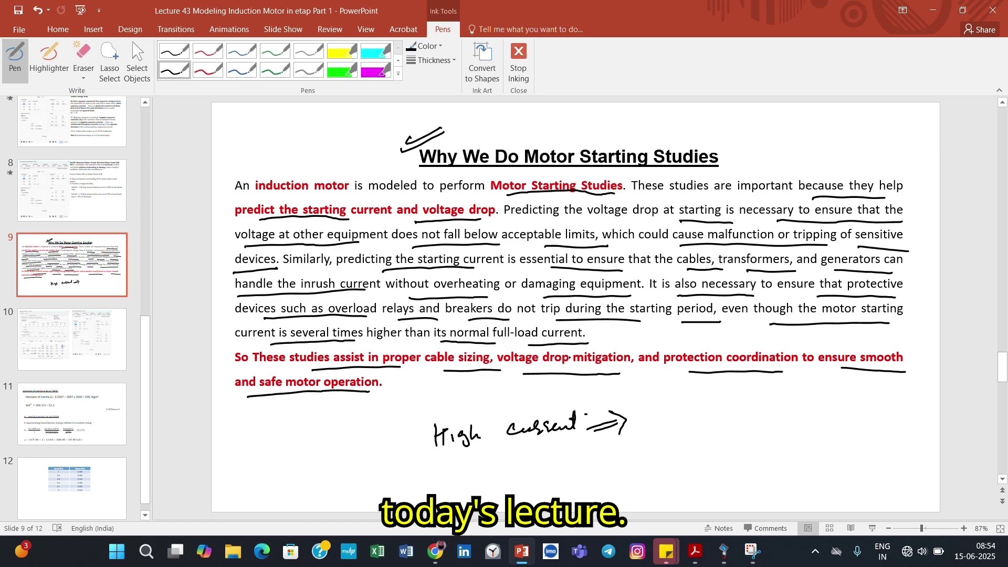
Step: Switch to ETAP and open the Model data of induction motor Mtr1
key("alt+Tab")
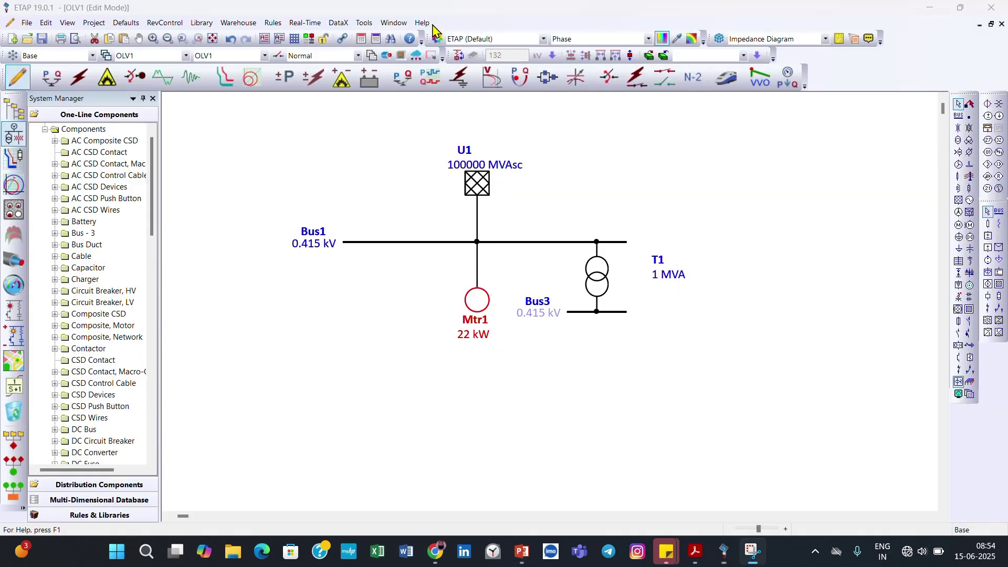
double_click(471, 310)
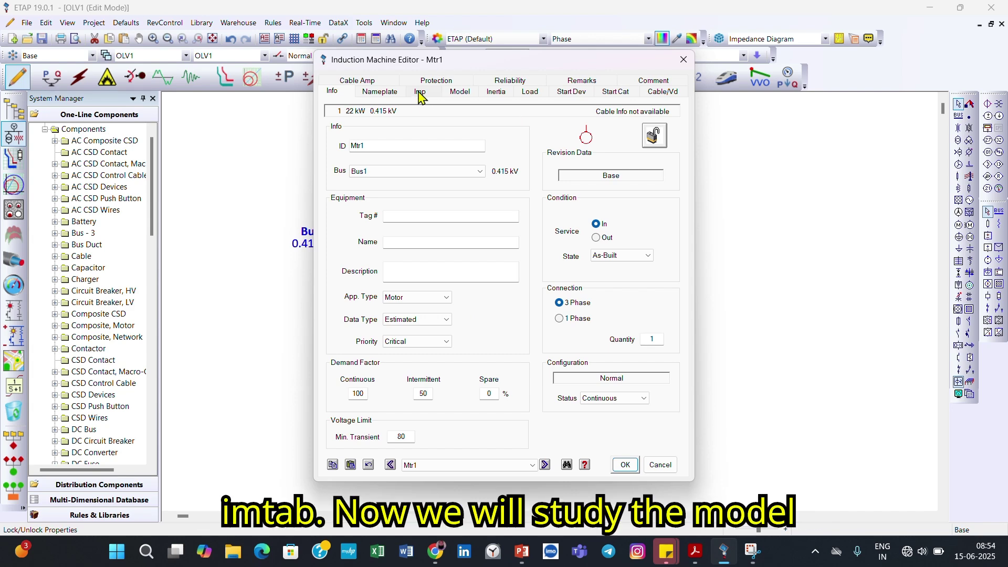
left_click(462, 95)
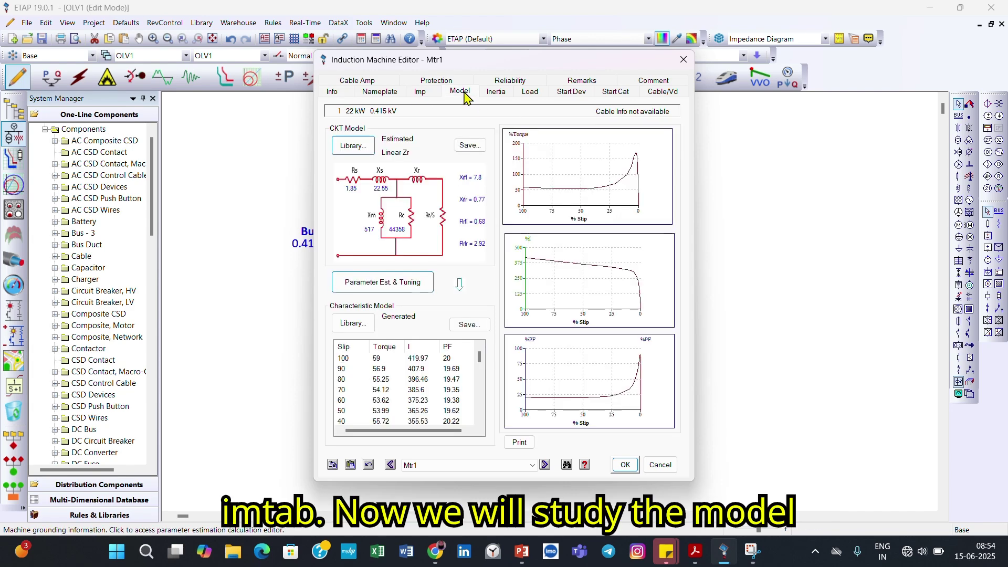
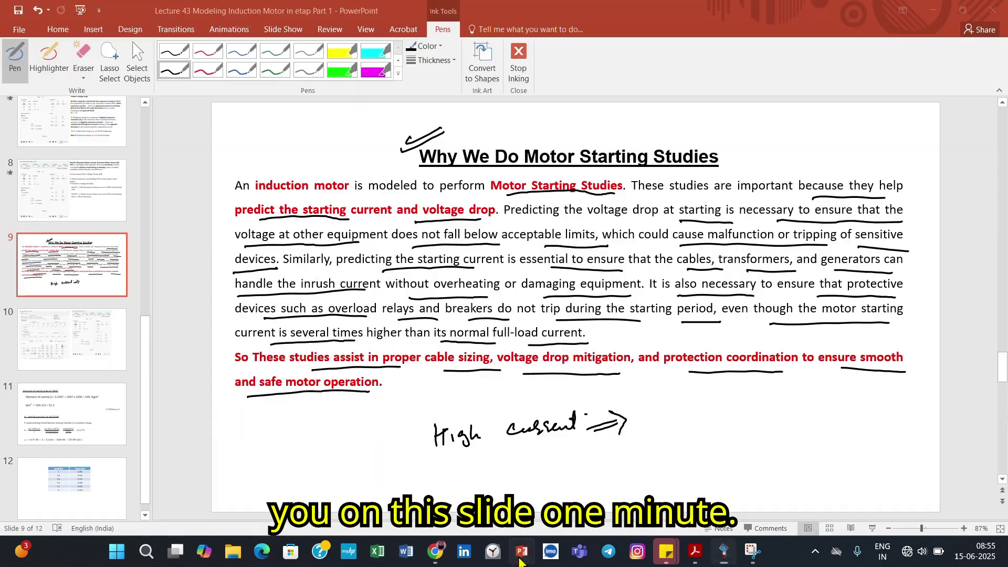
Step: Show slide 10 of the PowerPoint lecture full screen to compare the parameter estimation inputs with the motor's ratings and impedance data
left_click(83, 341)
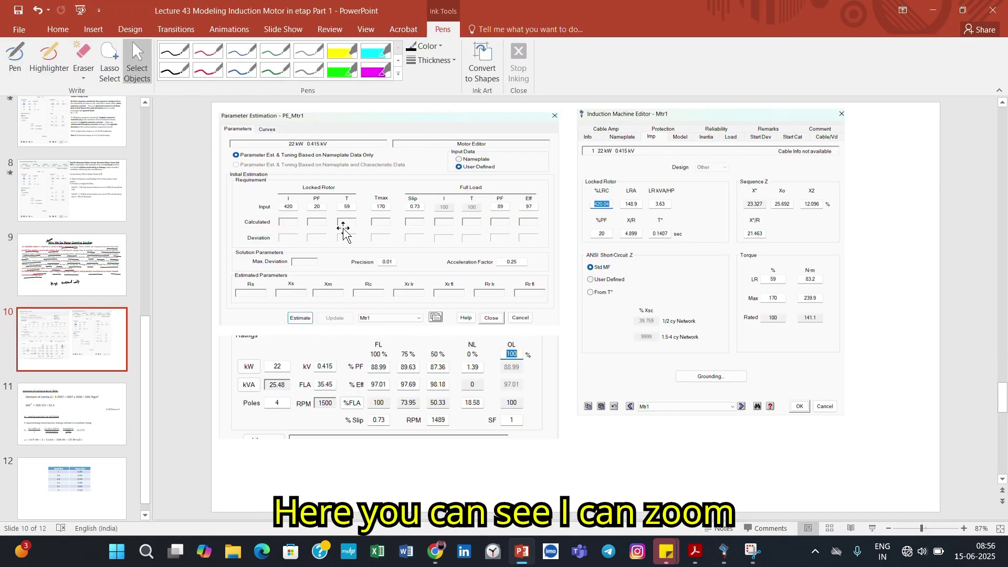
left_click(872, 528)
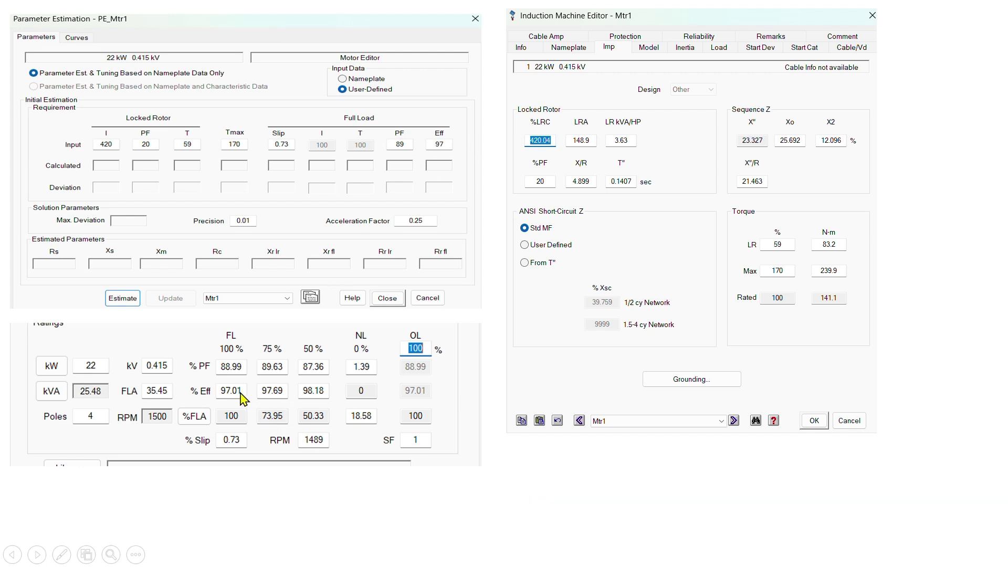
key("Escape")
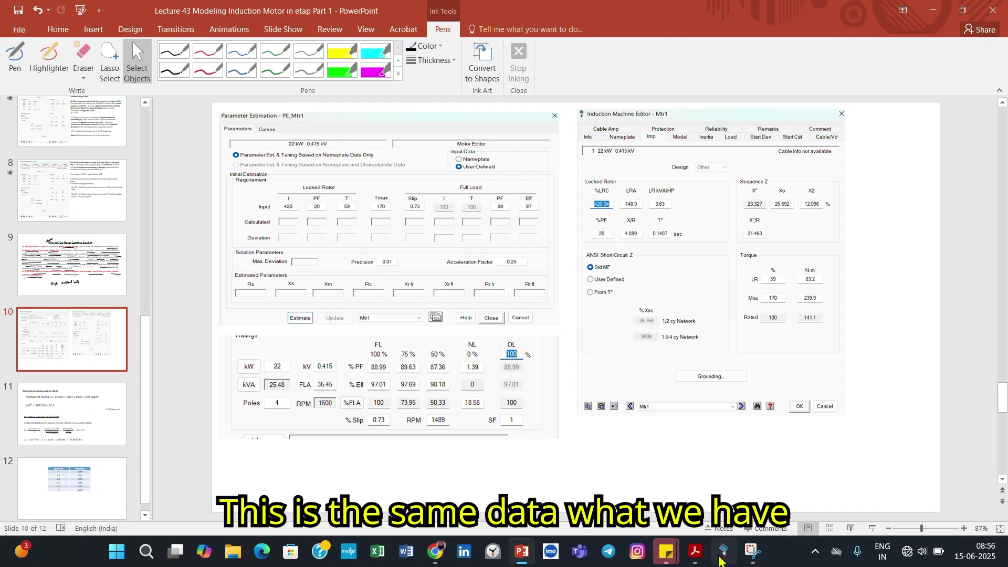
Step: In ETAP, run parameter estimation for Mtr1, update its nameplate, loading, short-circuit and characteristic data, and accept the motor changes
key("alt+Tab")
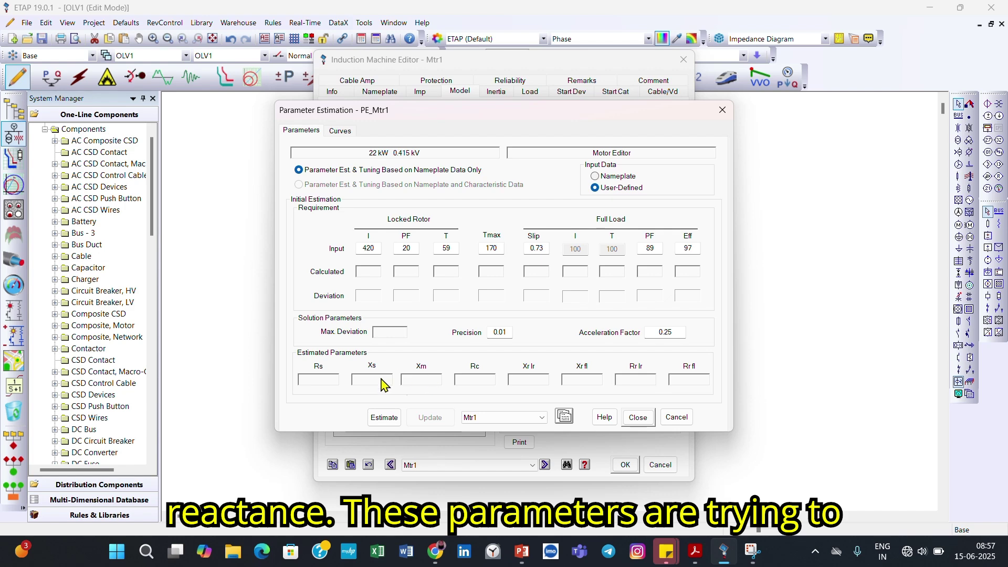
left_click(386, 418)
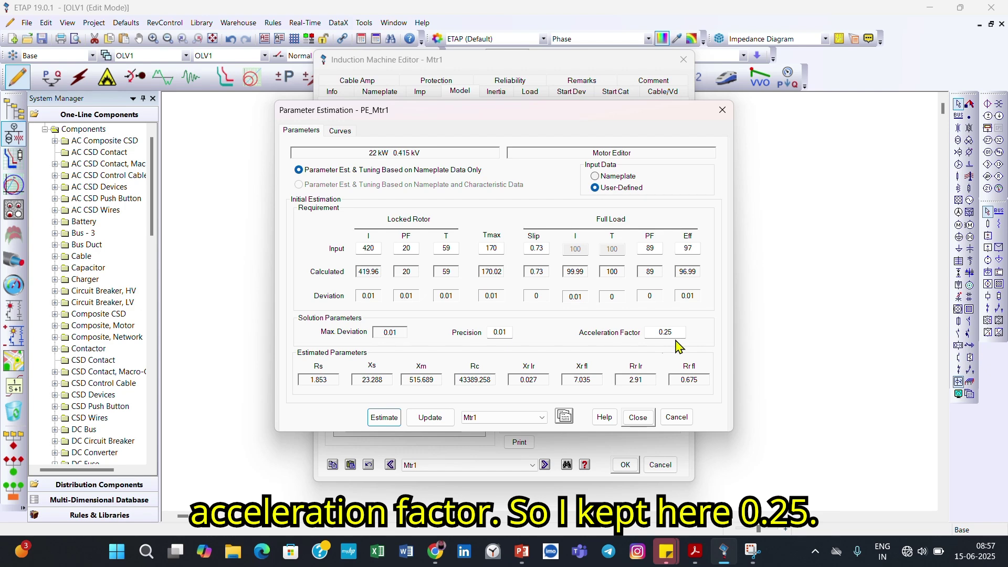
left_click(431, 418)
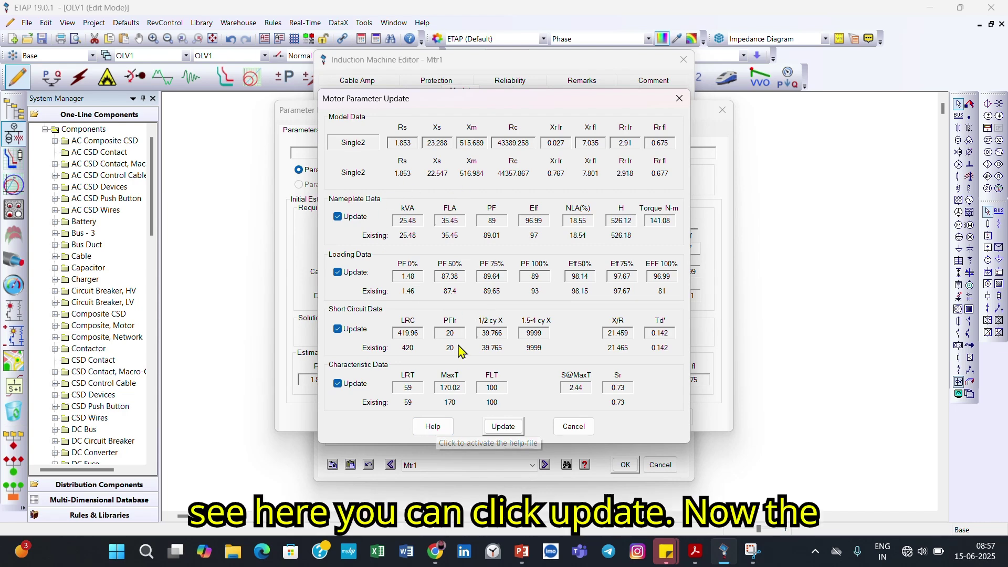
left_click(506, 432)
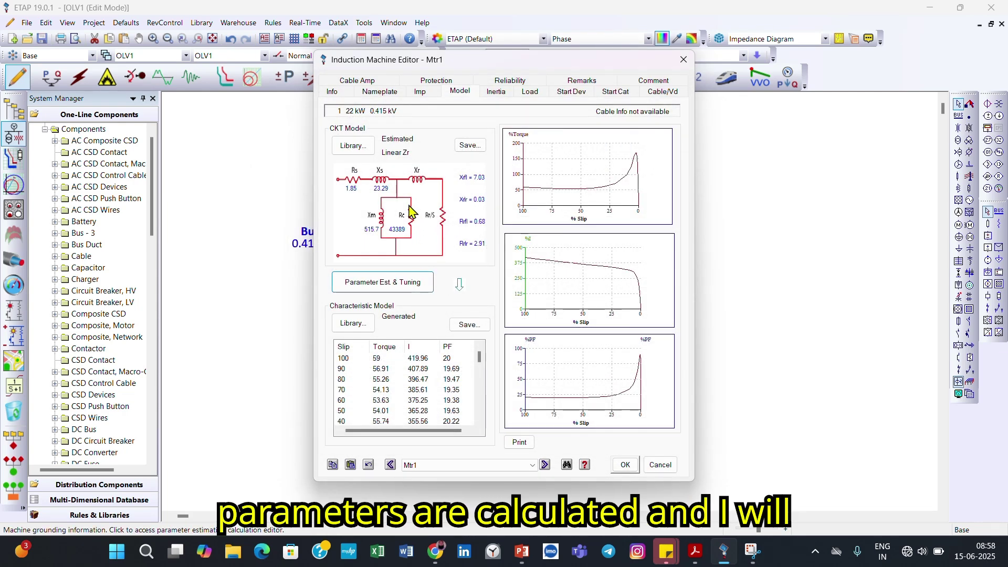
left_click(623, 465)
Step: Open Mtr1's inertia data and switch to Acrobat to examine the moment of inertia (J) value in the WEG motor data sheet
double_click(475, 297)
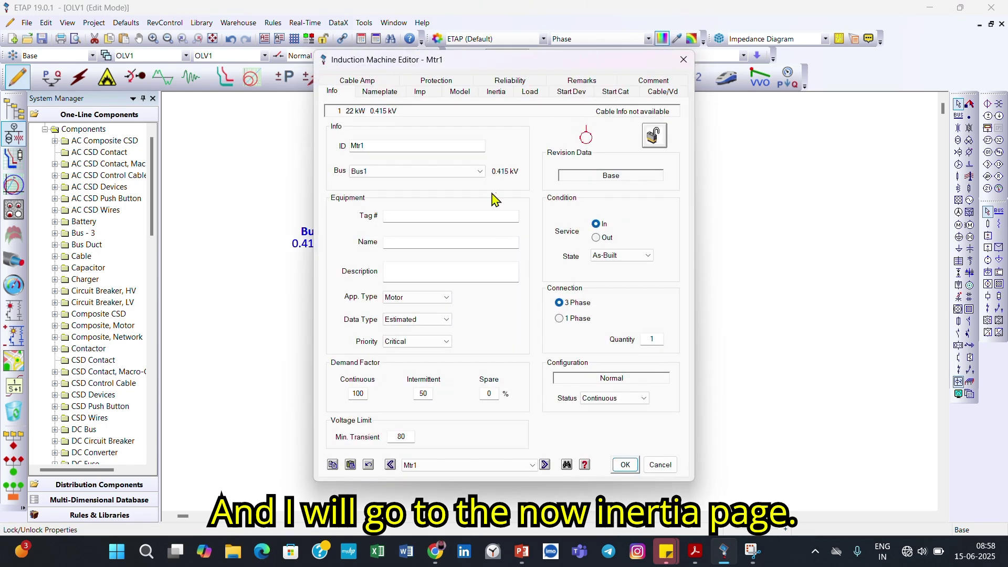
left_click(498, 93)
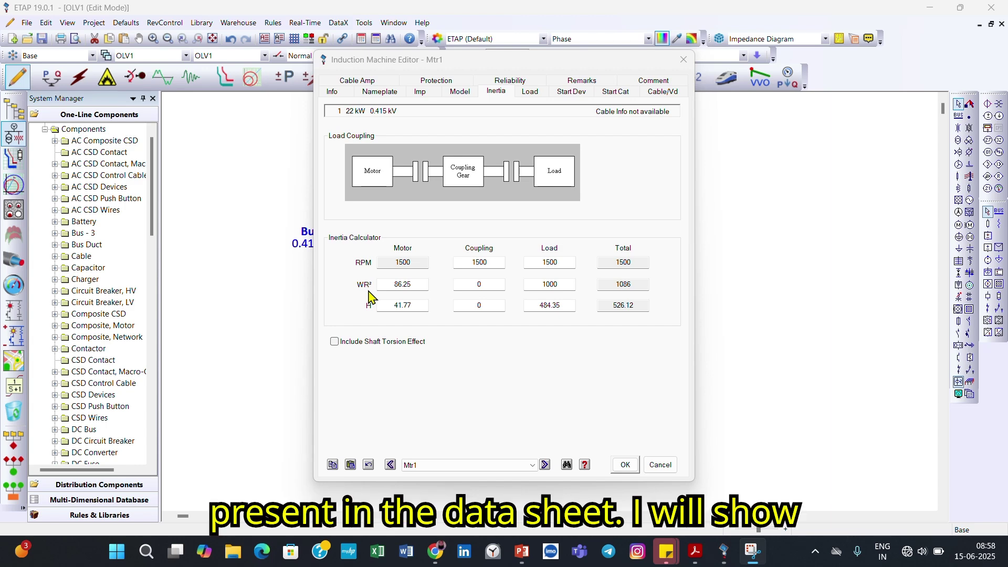
key("alt+Tab")
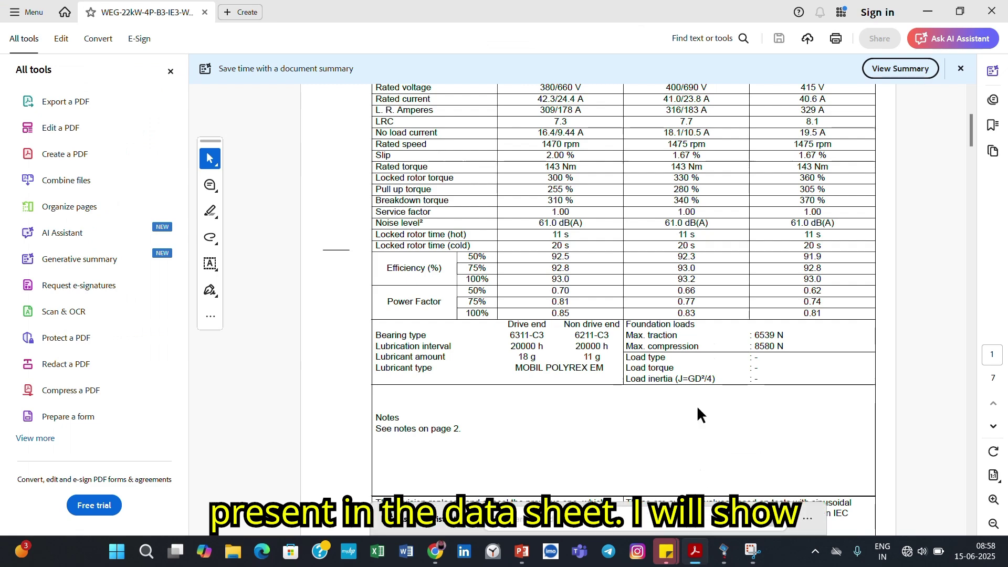
scroll(747, 191, "up", 5)
scroll(746, 193, "up", 2)
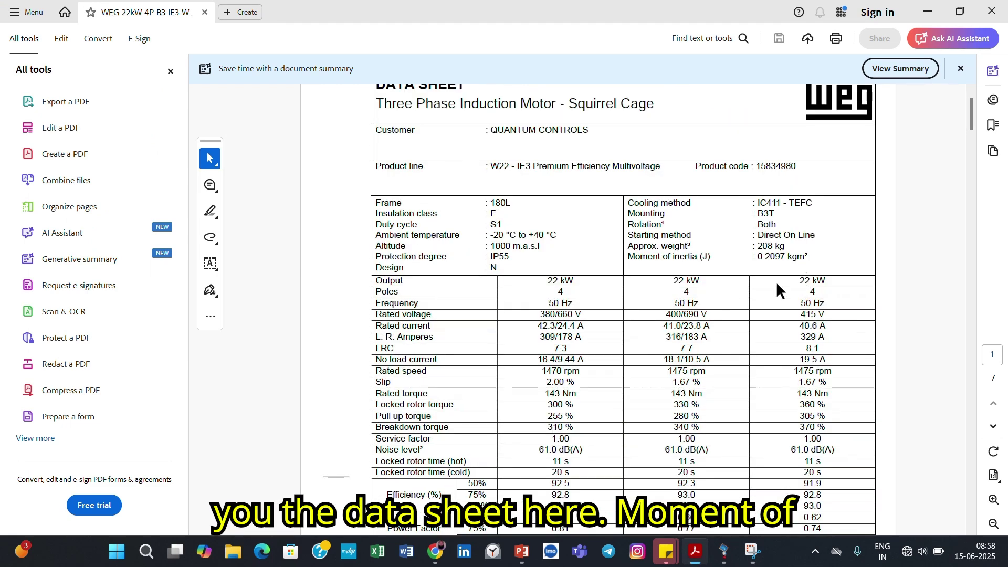
left_click_drag(625, 259, 830, 248)
left_click(824, 241)
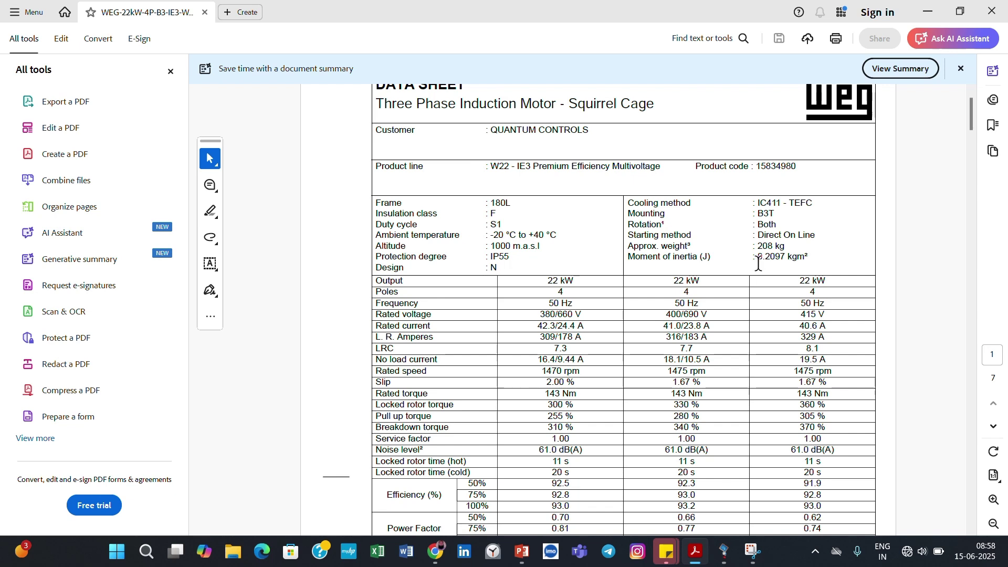
left_click_drag(754, 258, 837, 251)
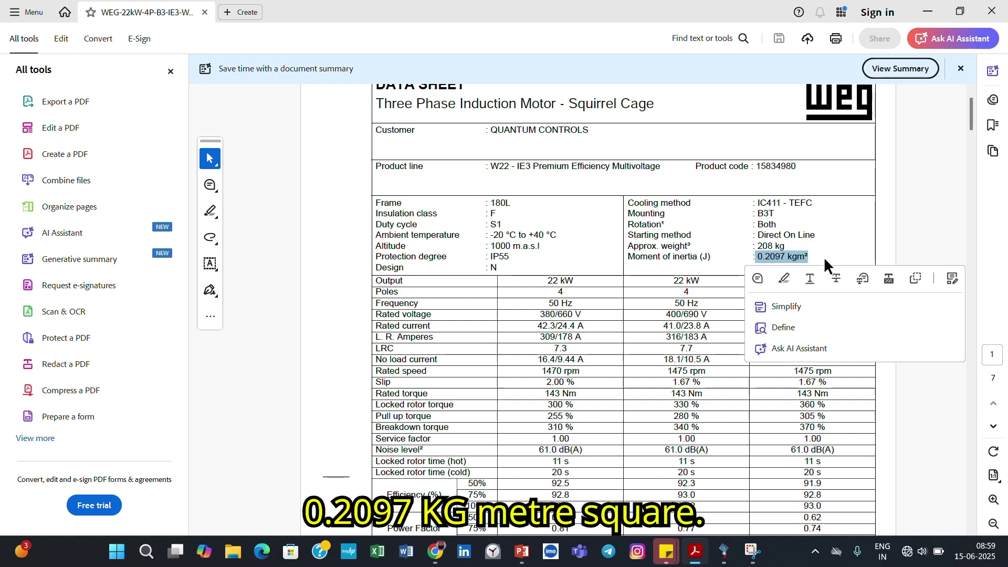
left_click(827, 254)
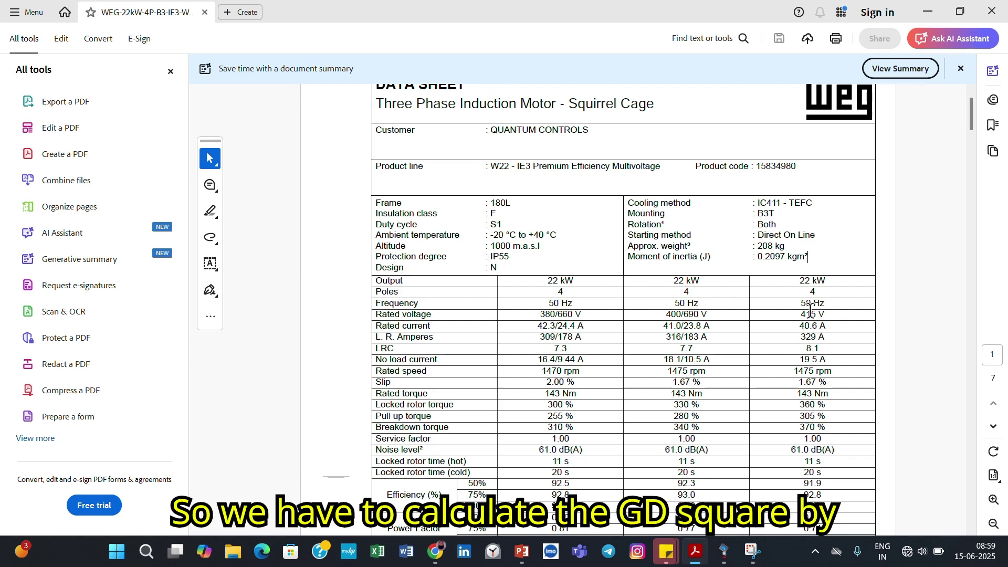
Step: Find the load inertia formula J=GD²/4 in the foundation loads part of the data sheet and select it
scroll(810, 310, "down", 5)
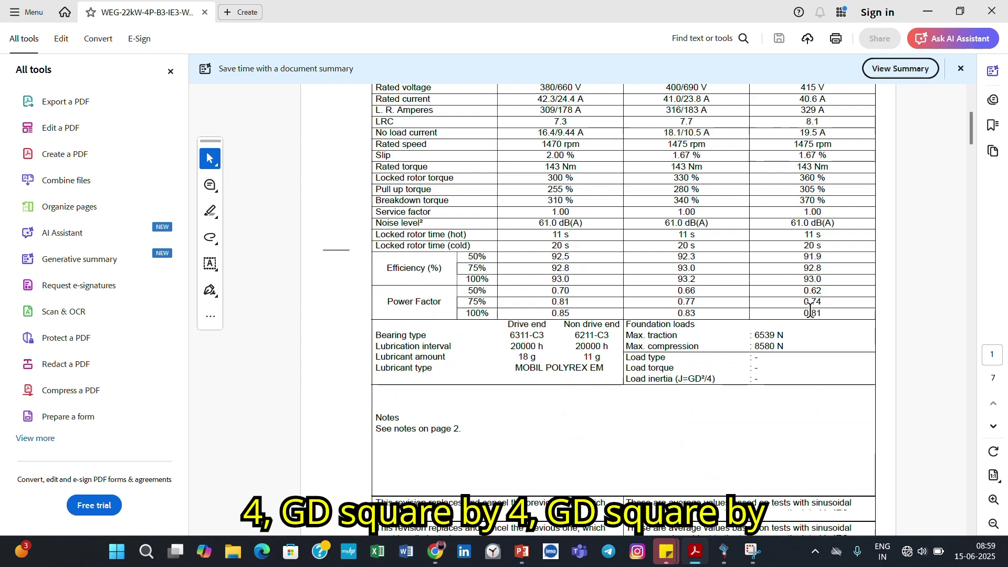
scroll(809, 310, "down", 2)
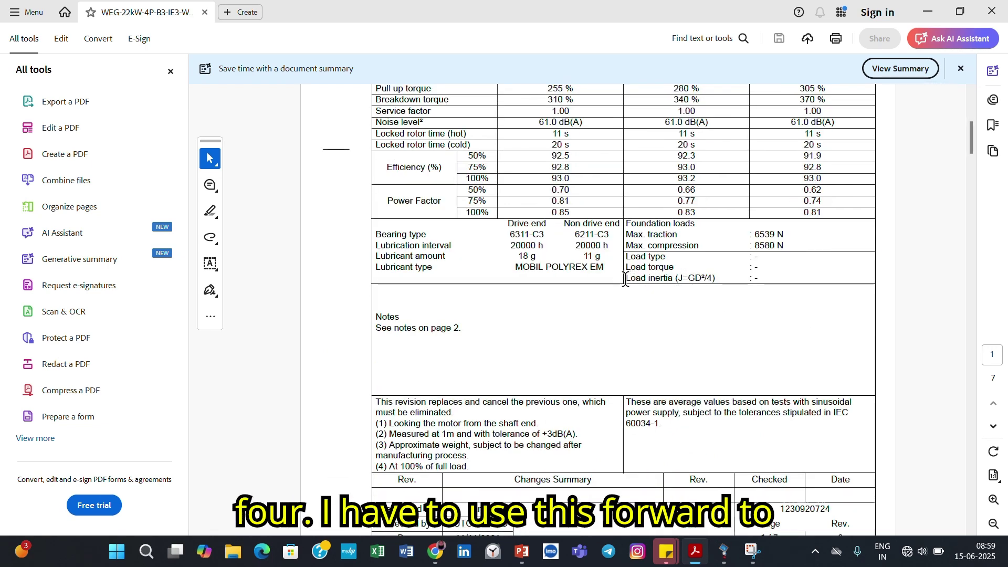
left_click_drag(625, 279, 717, 280)
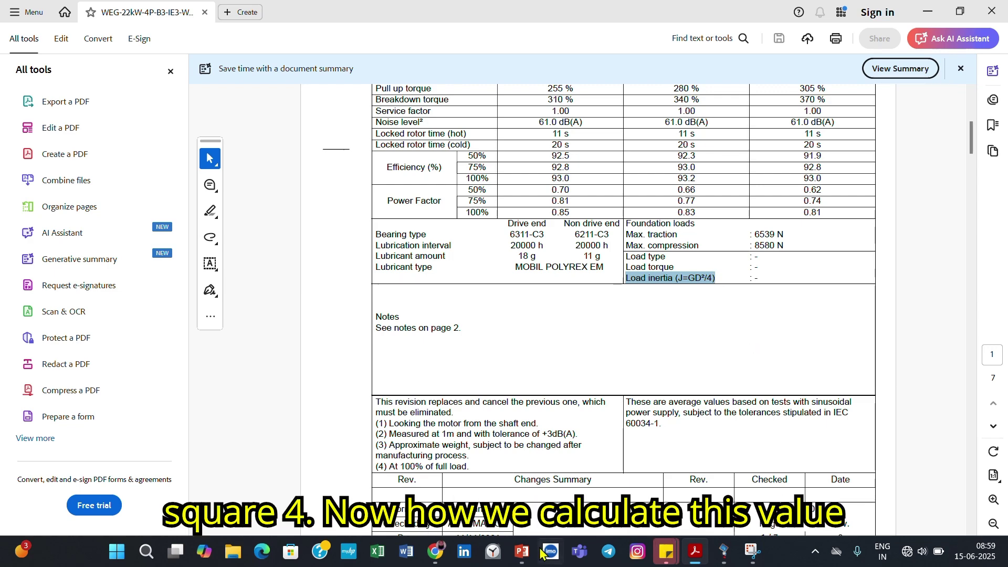
Step: Switch to PowerPoint and show slide 11 with the moment of inertia calculation
left_click(526, 558)
left_click(74, 428)
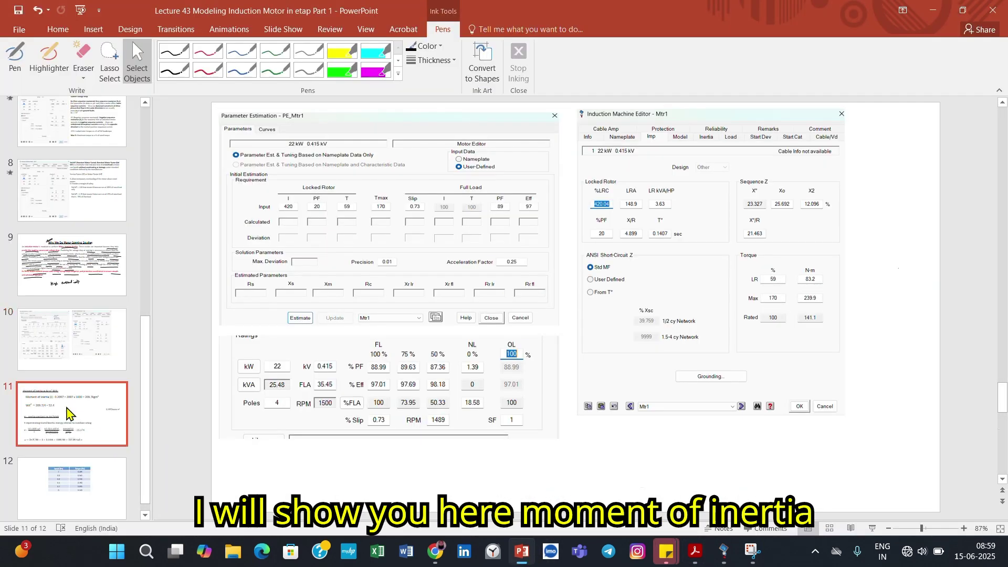